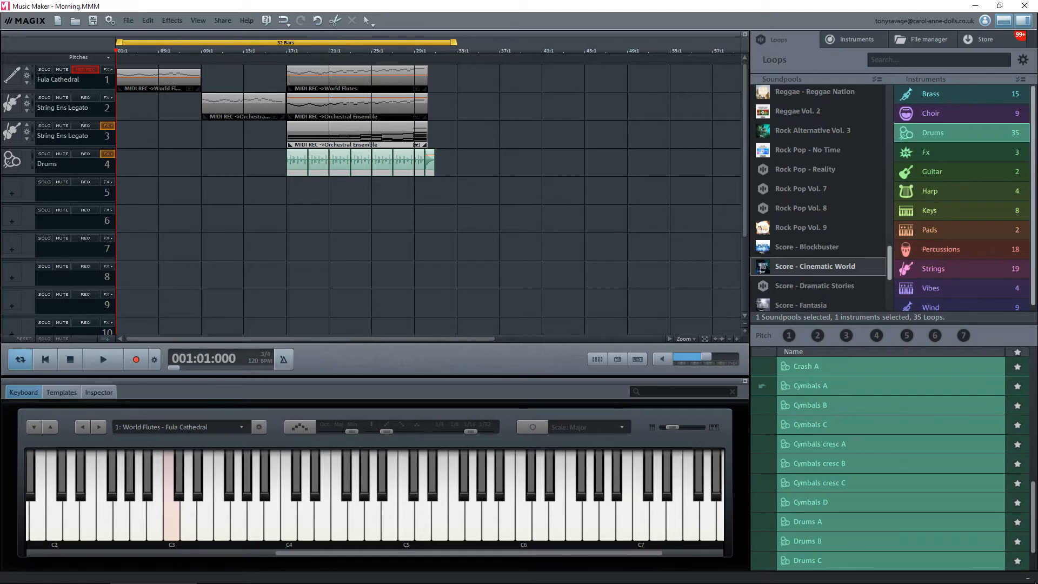
Open the instrument editors for tracks 1, 2 and 3, and bring the World Flutes editor to the front
{"action": "left_click", "coordinate": [168, 85]}
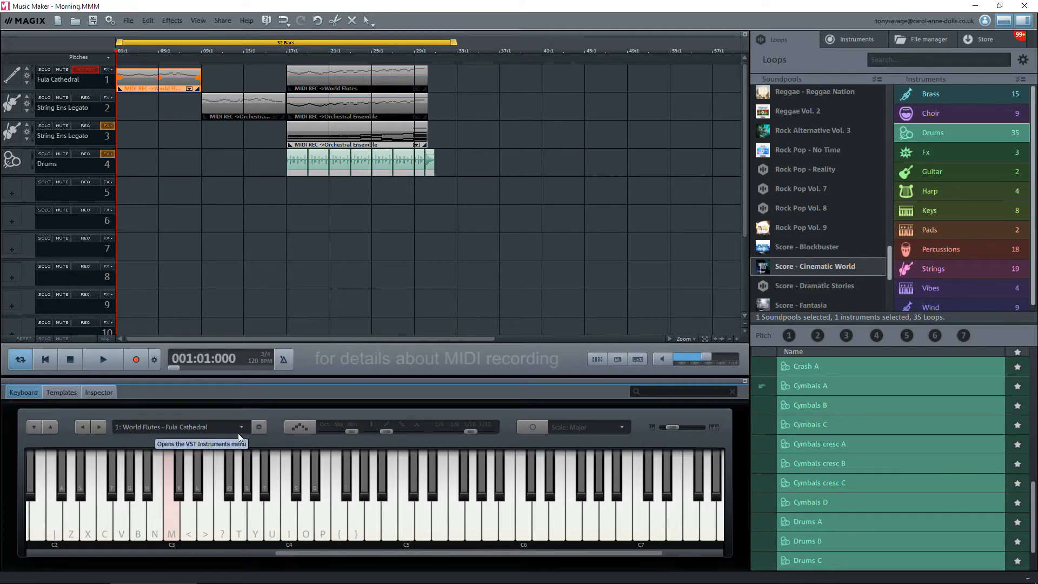
{"action": "left_click", "coordinate": [260, 427]}
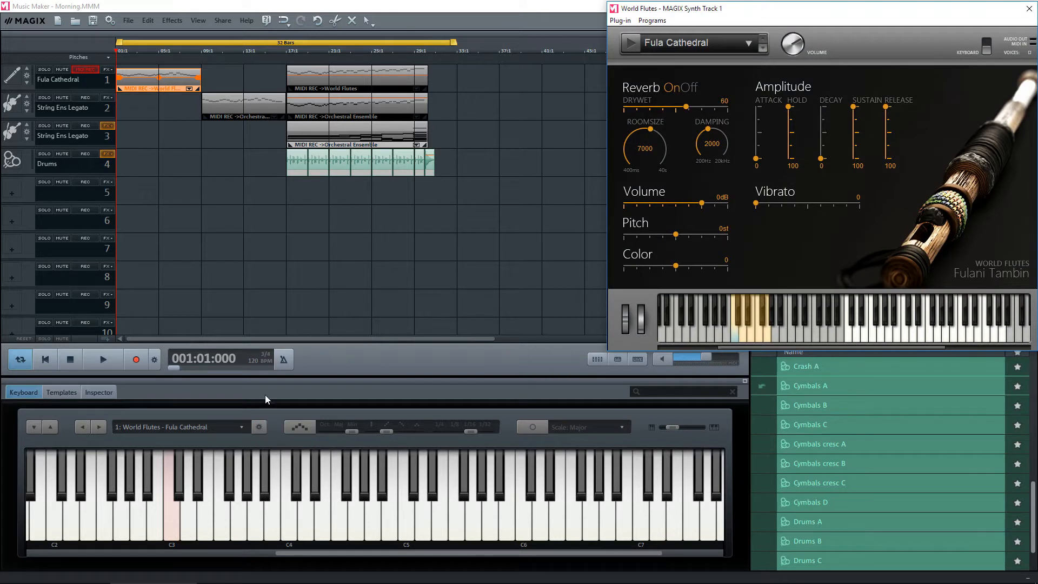
{"action": "left_click", "coordinate": [253, 109]}
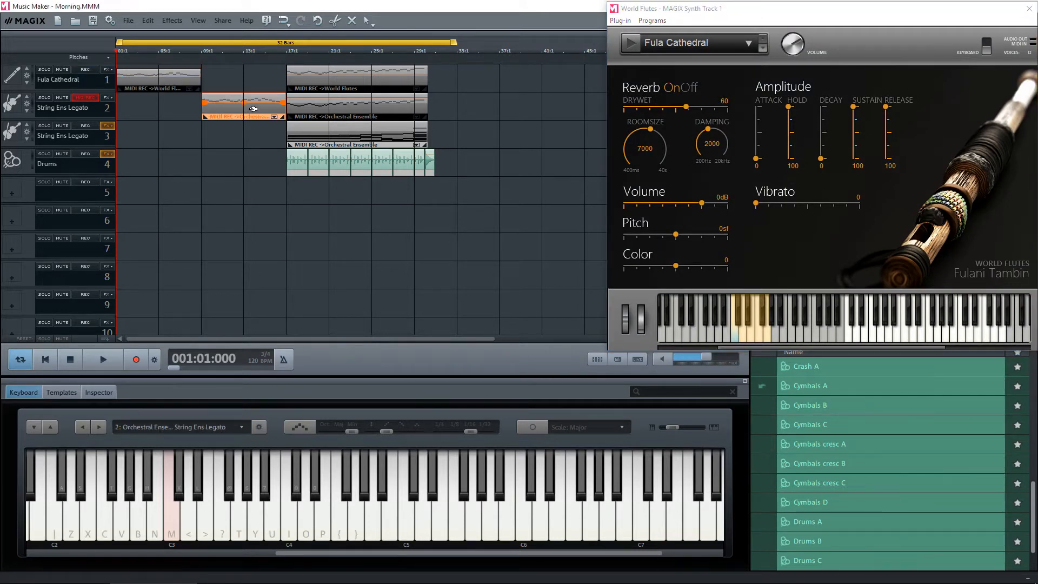
{"action": "left_click", "coordinate": [258, 428]}
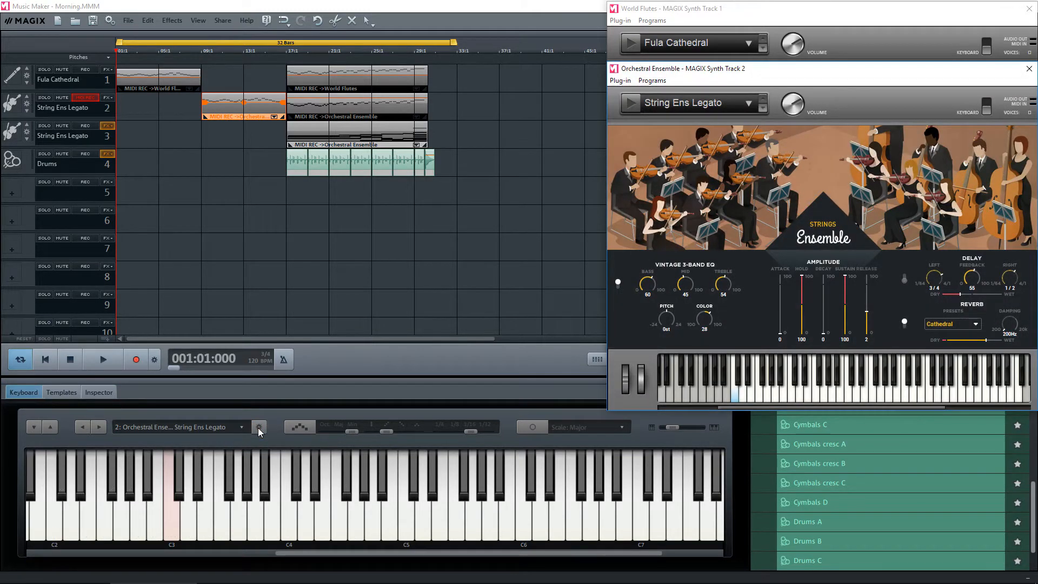
{"action": "left_click", "coordinate": [316, 132]}
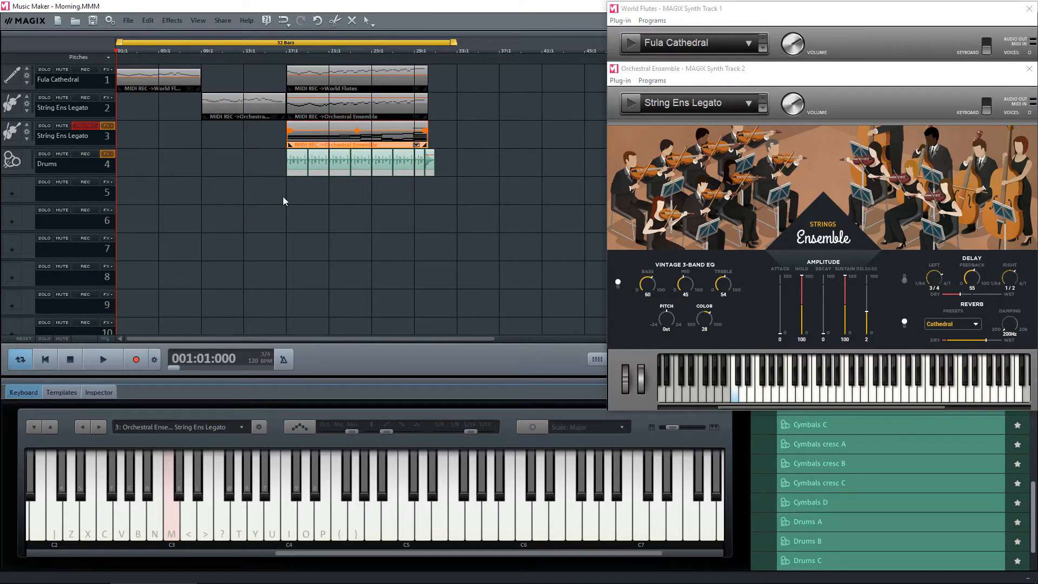
{"action": "left_click", "coordinate": [260, 428]}
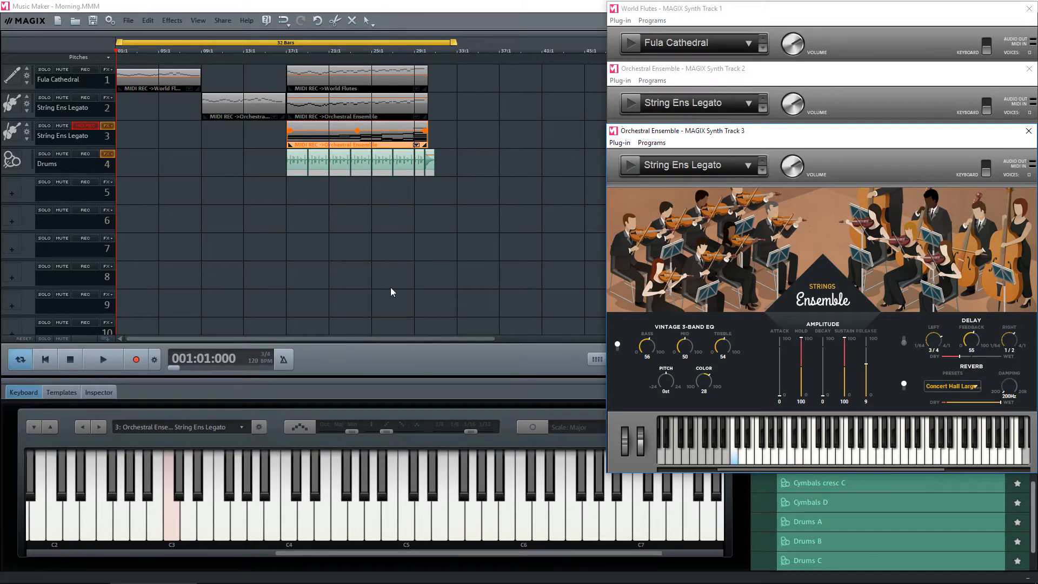
{"action": "left_click", "coordinate": [831, 81]}
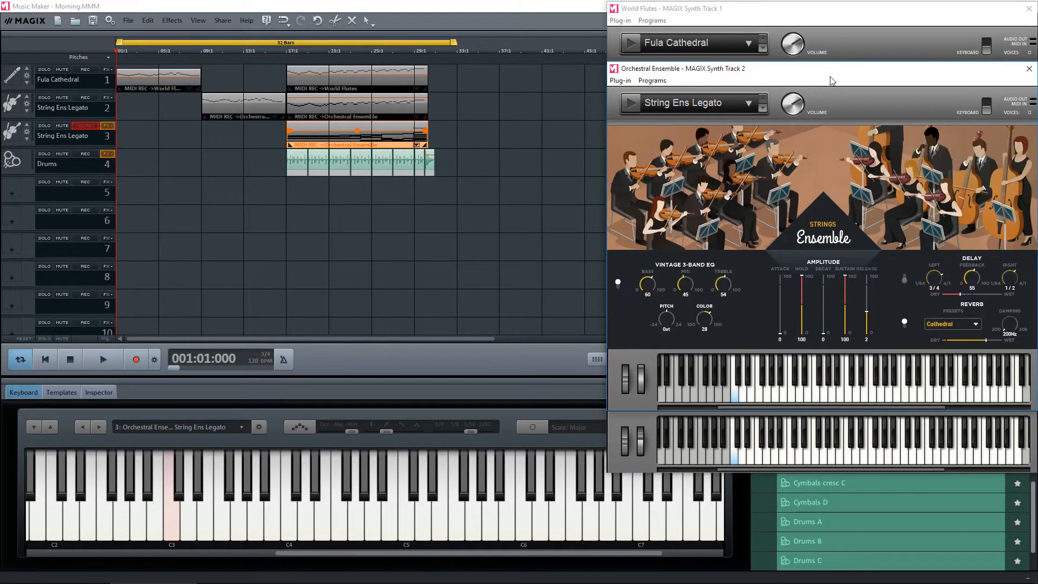
{"action": "left_click", "coordinate": [827, 20]}
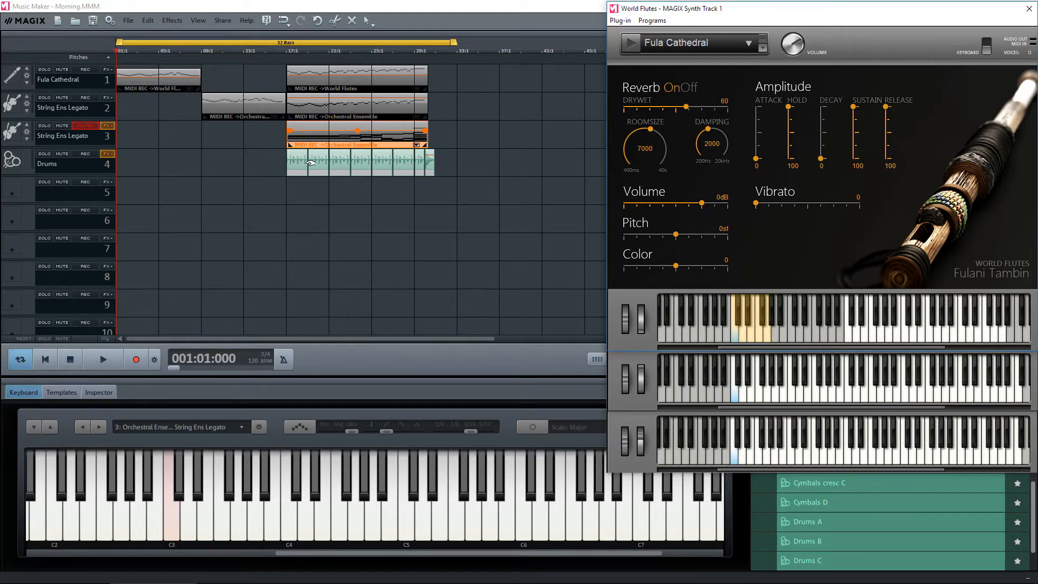
Deselect the track 3 clip and play the arrangement from the beginning in its original key
{"action": "left_click", "coordinate": [470, 218]}
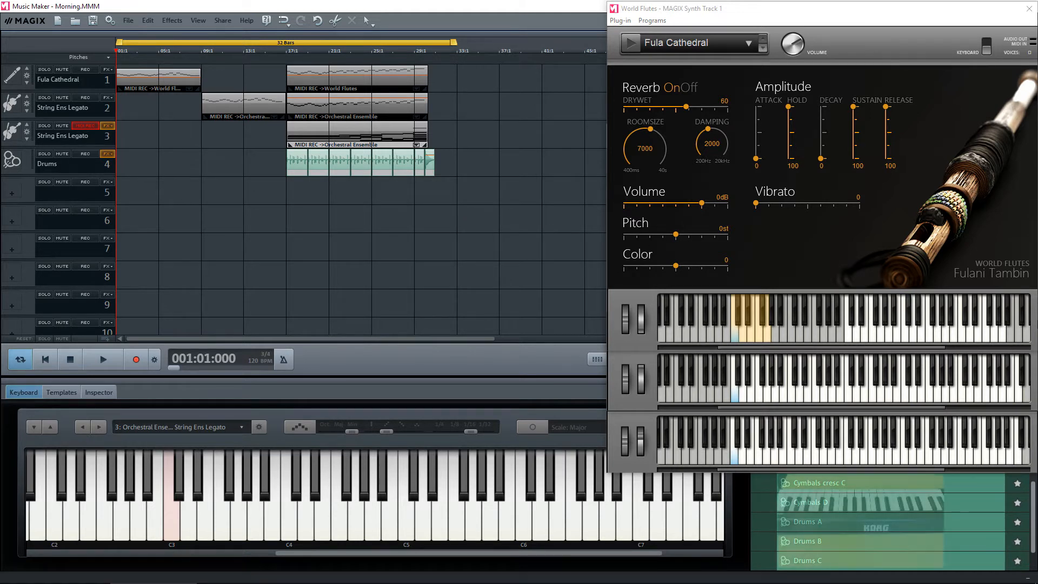
{"action": "key", "text": "space"}
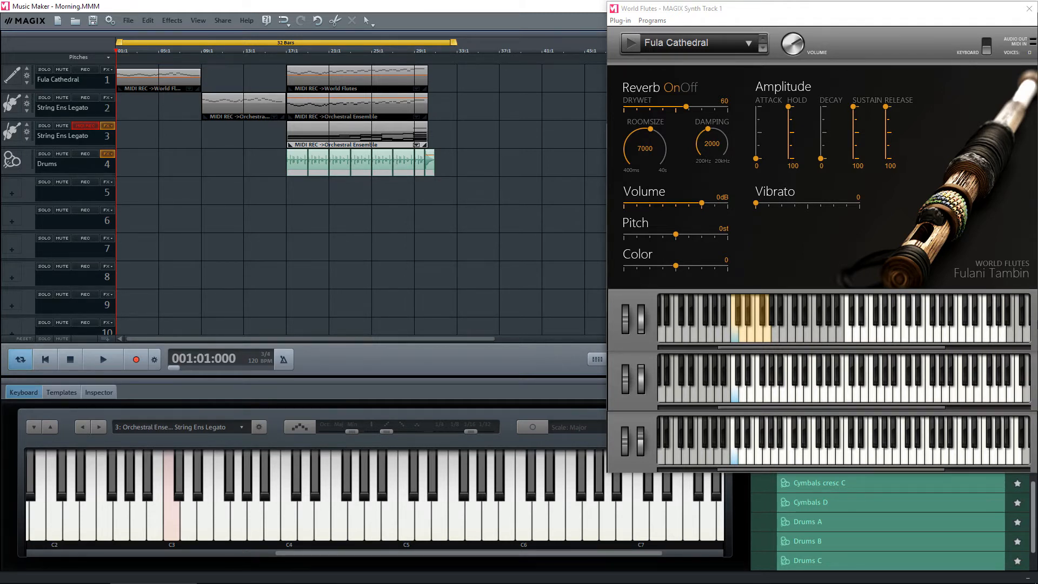
Transpose the first World Flutes clip on track 1 to -2.0 half tones with Timestretch & Transpose
{"action": "left_click", "coordinate": [171, 85]}
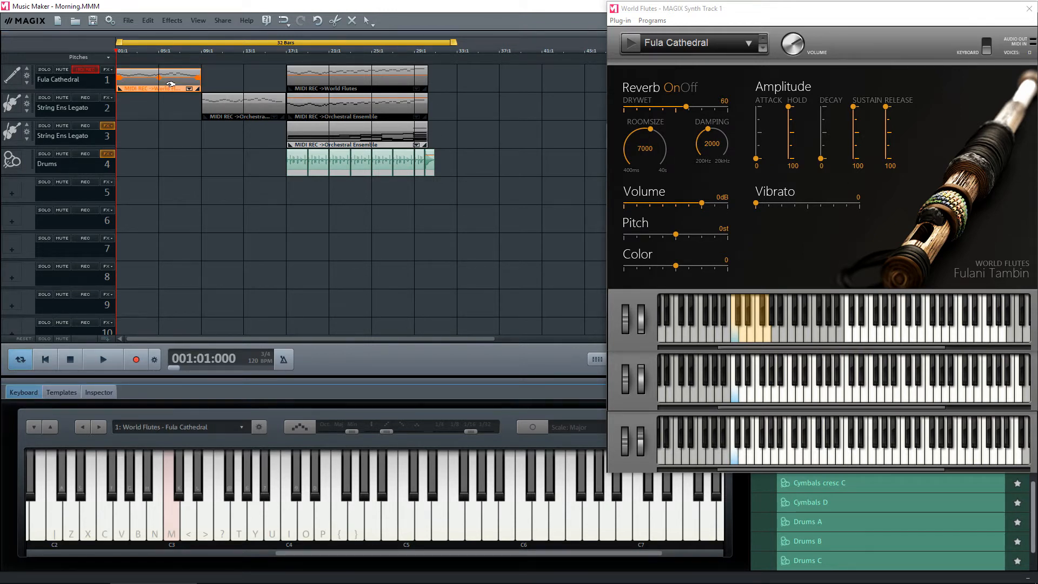
{"action": "right_click", "coordinate": [170, 87]}
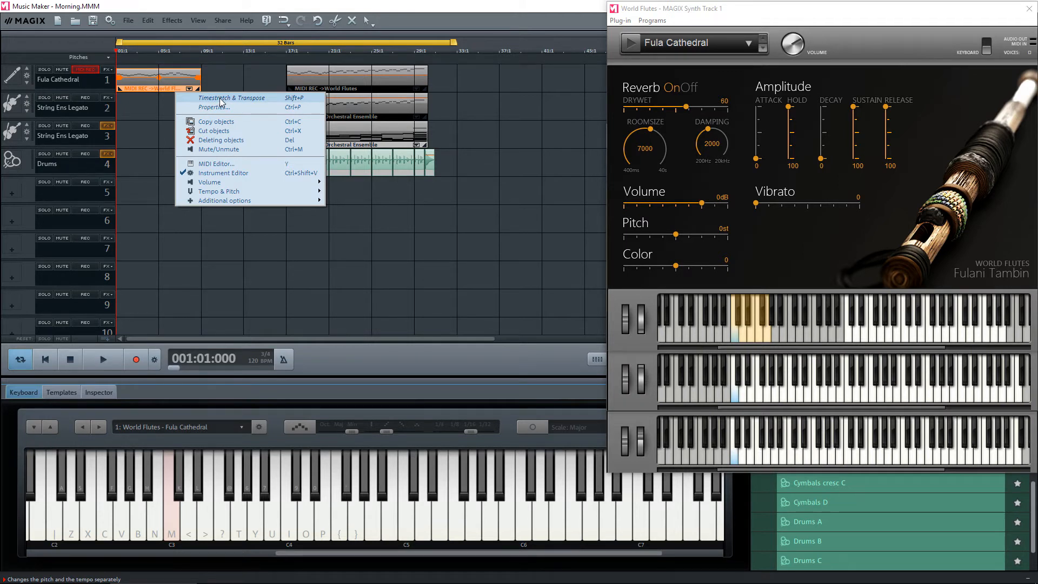
{"action": "mouse_move", "coordinate": [243, 193]}
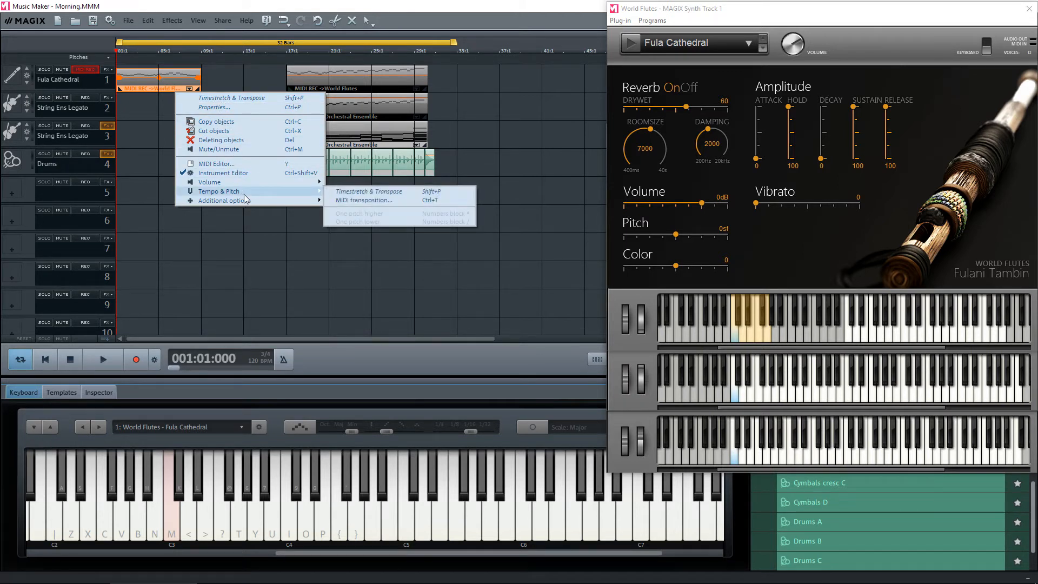
{"action": "left_click", "coordinate": [355, 192]}
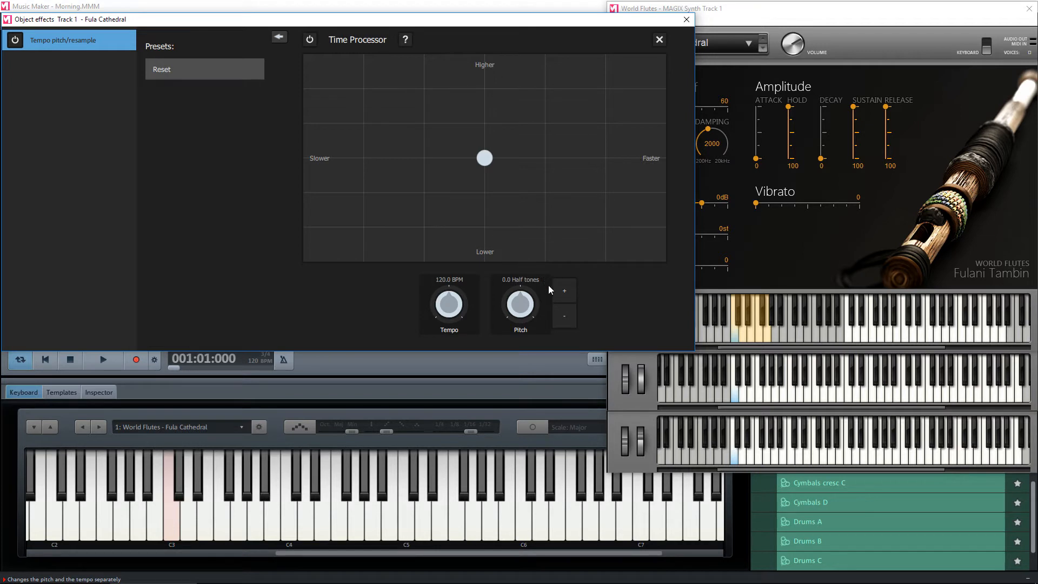
{"action": "left_click", "coordinate": [564, 316]}
{"action": "left_click", "coordinate": [564, 316]}
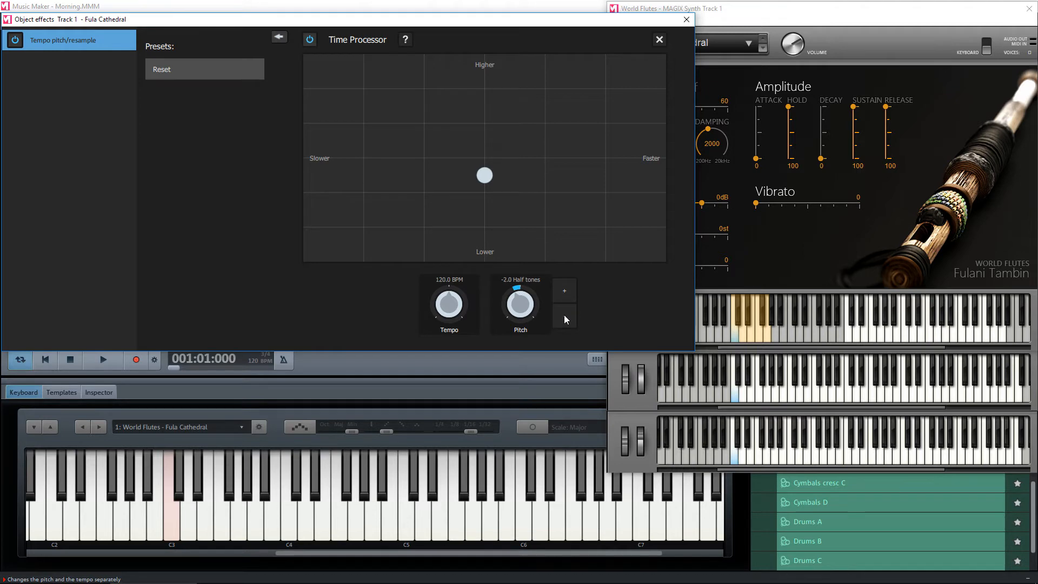
{"action": "left_click", "coordinate": [685, 20]}
Transpose the second World Flutes clip on track 1, starting at bar 17, to -2 half tones
{"action": "left_click", "coordinate": [325, 81]}
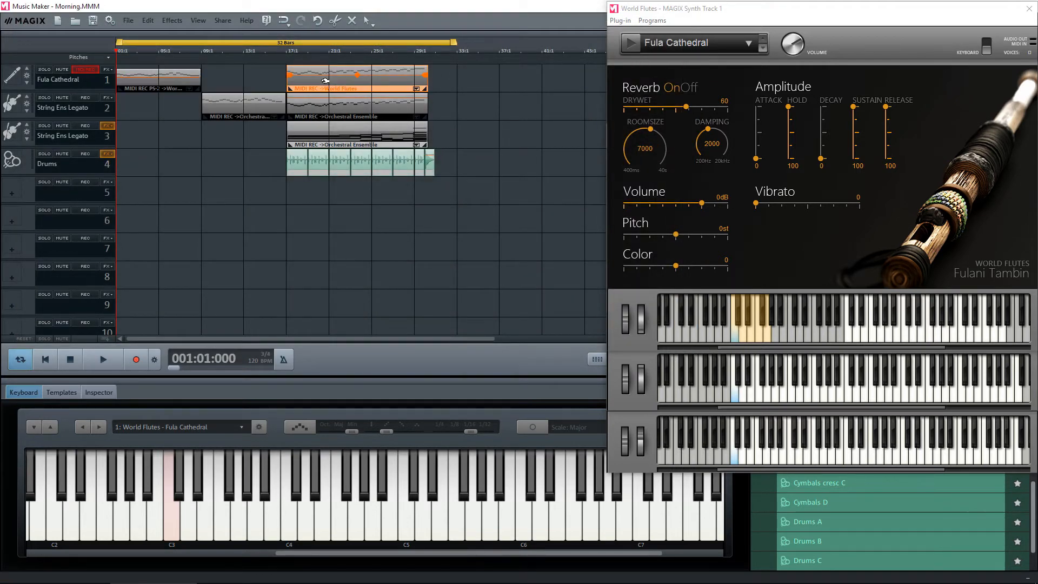
{"action": "right_click", "coordinate": [324, 82]}
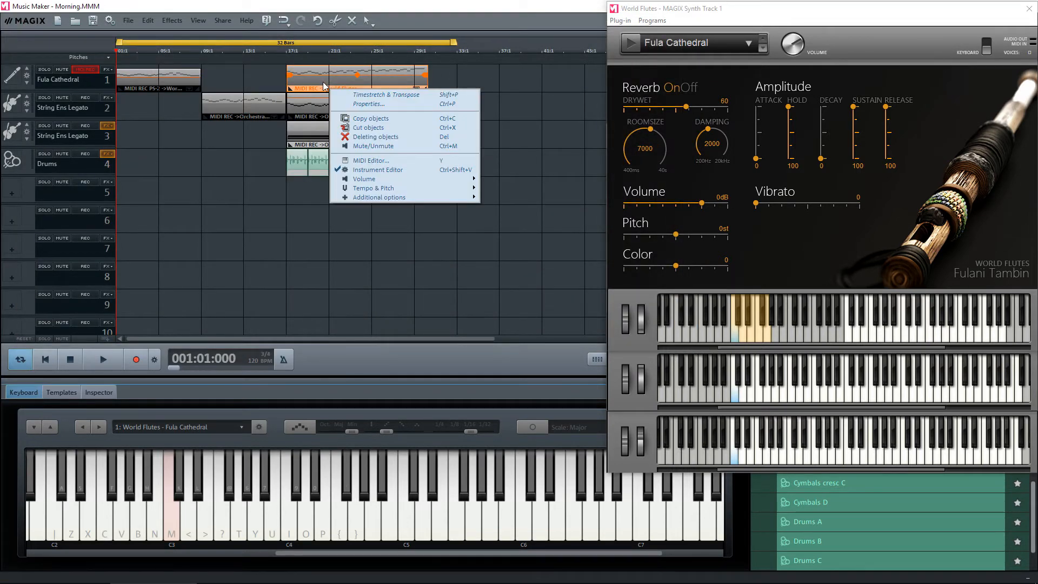
{"action": "left_click", "coordinate": [361, 94]}
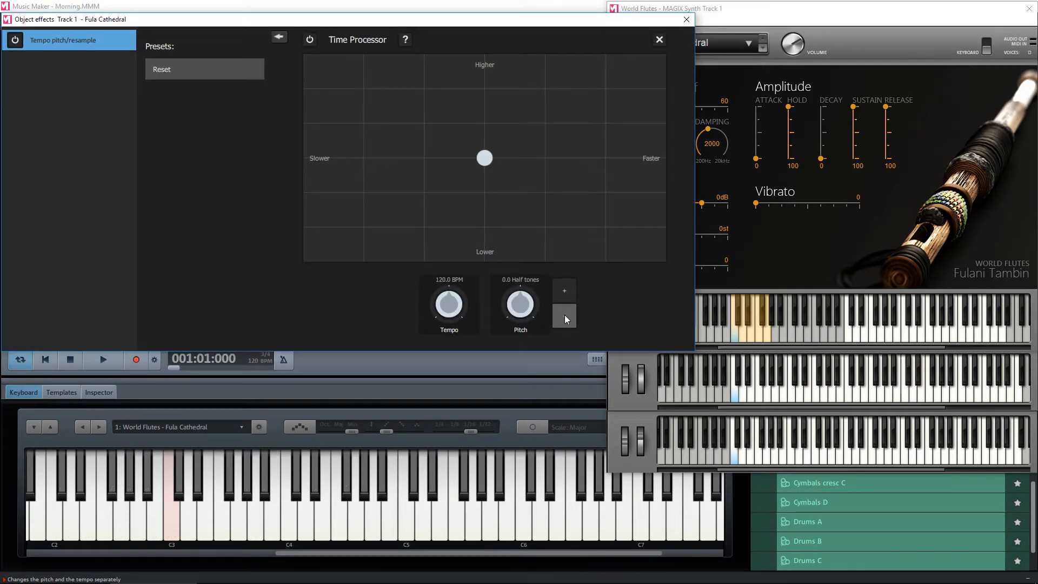
{"action": "double_click", "coordinate": [564, 318]}
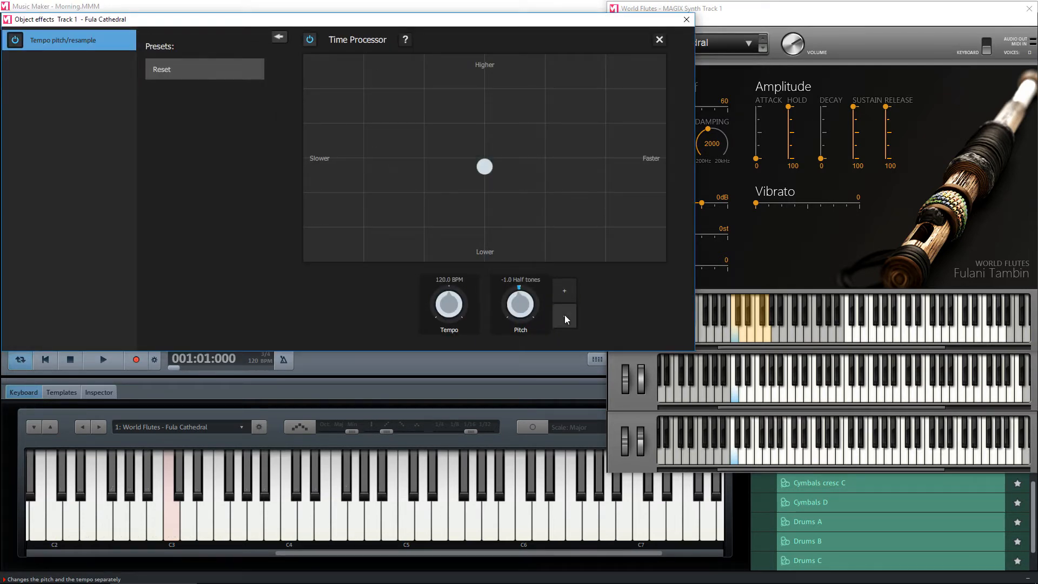
{"action": "left_click", "coordinate": [686, 22]}
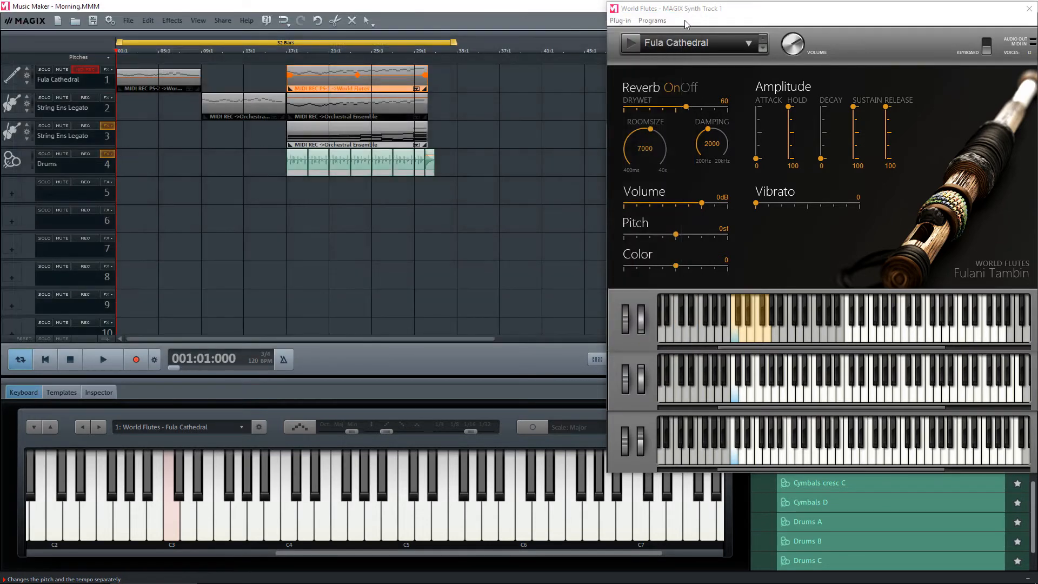
Transpose the first Orchestral Ensemble clip on track 2, starting at bar 9, to -2.0 half tones
{"action": "left_click", "coordinate": [238, 106]}
{"action": "right_click", "coordinate": [252, 112]}
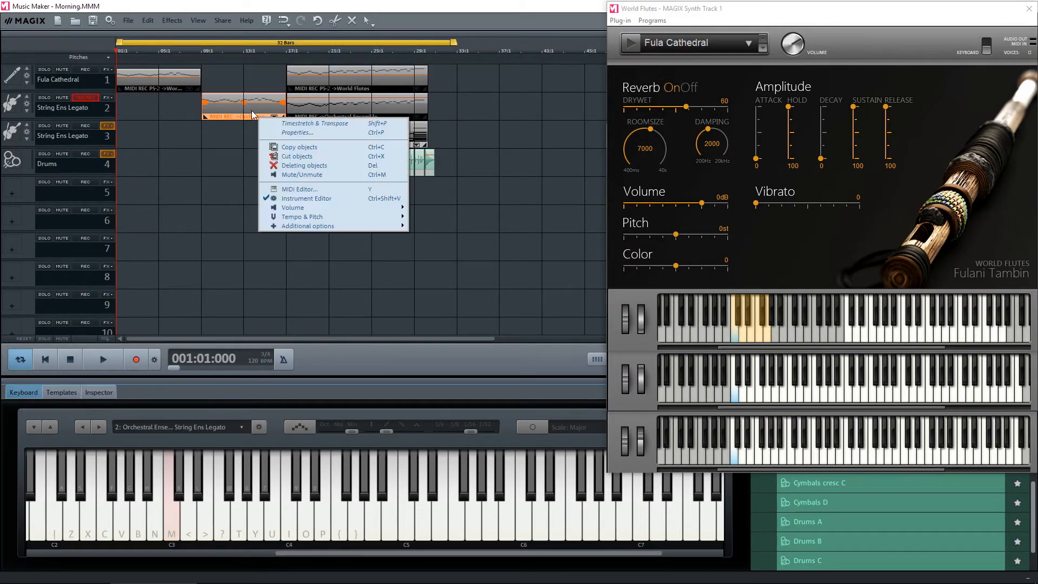
{"action": "left_click", "coordinate": [291, 126]}
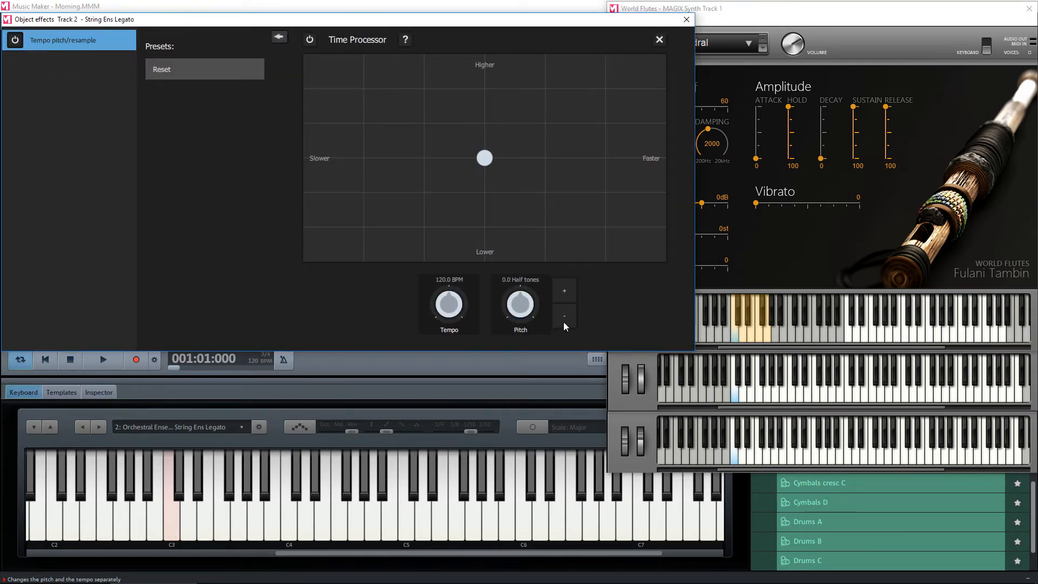
{"action": "left_click", "coordinate": [566, 316]}
{"action": "left_click", "coordinate": [566, 317]}
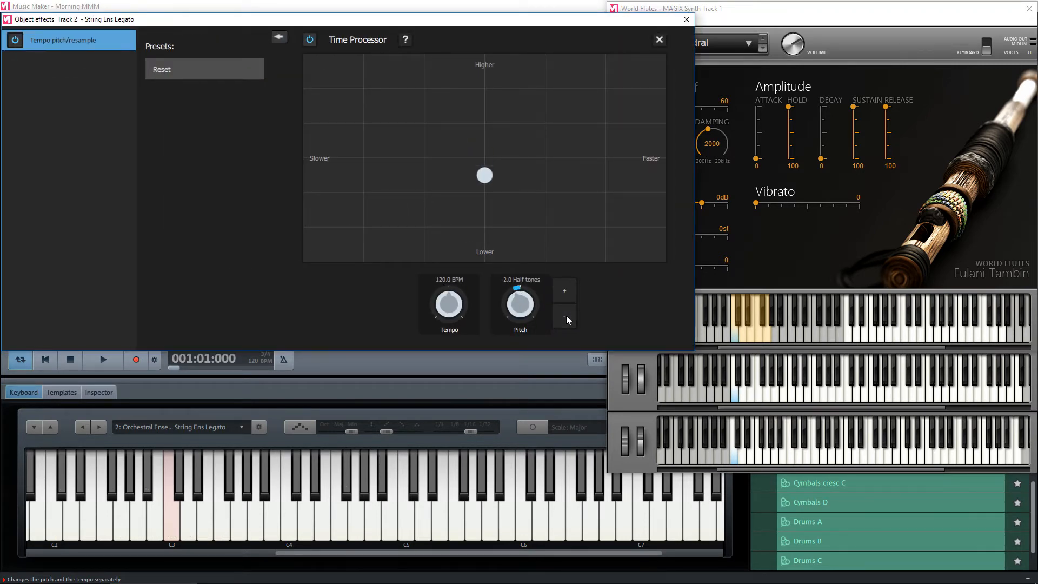
{"action": "left_click", "coordinate": [686, 20]}
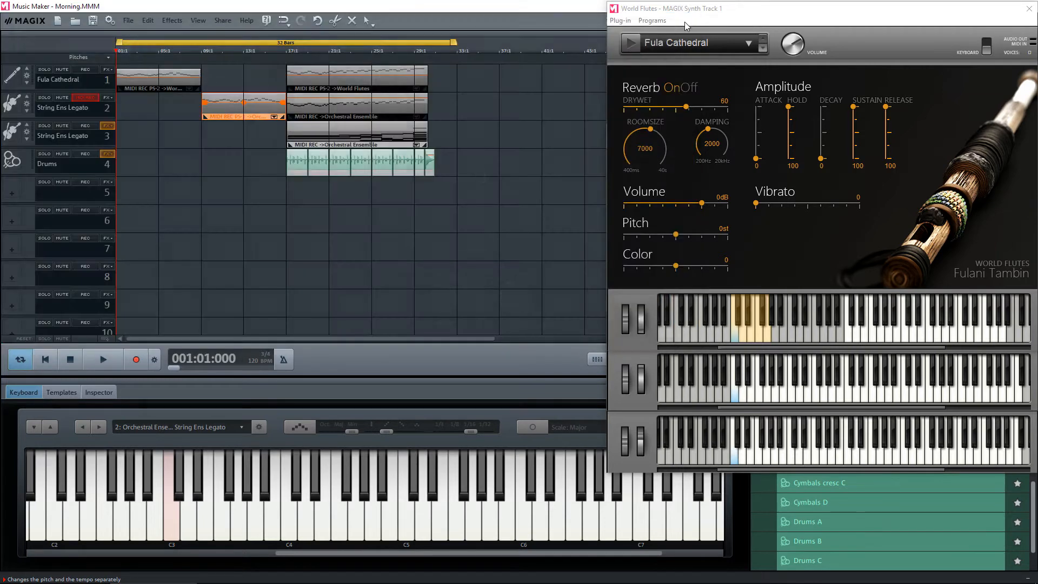
Transpose the second Orchestral Ensemble clip on track 2, starting at bar 17, to -2.0 half tones
{"action": "left_click", "coordinate": [355, 116]}
{"action": "right_click", "coordinate": [340, 117]}
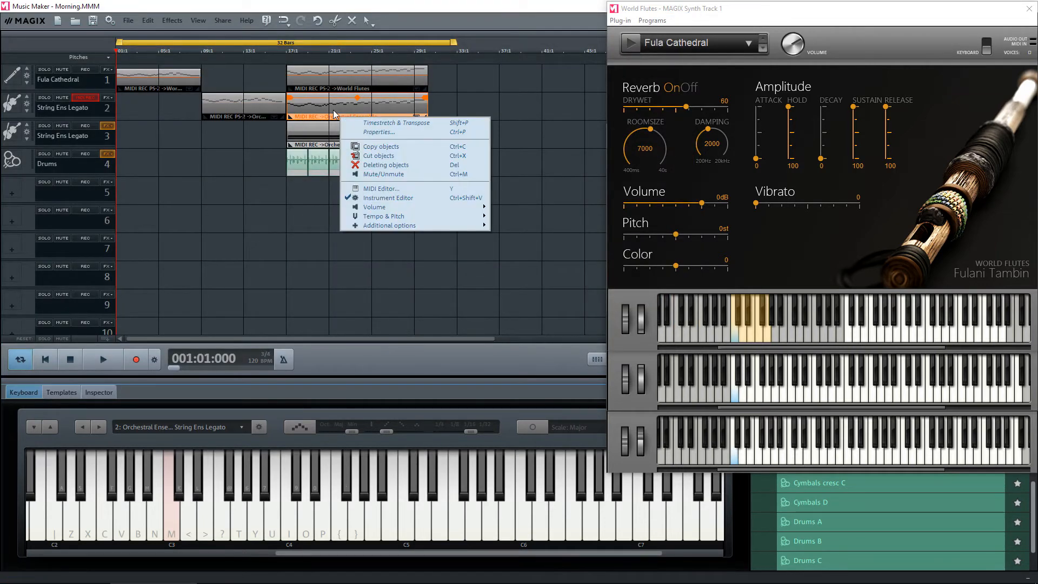
{"action": "left_click", "coordinate": [375, 123]}
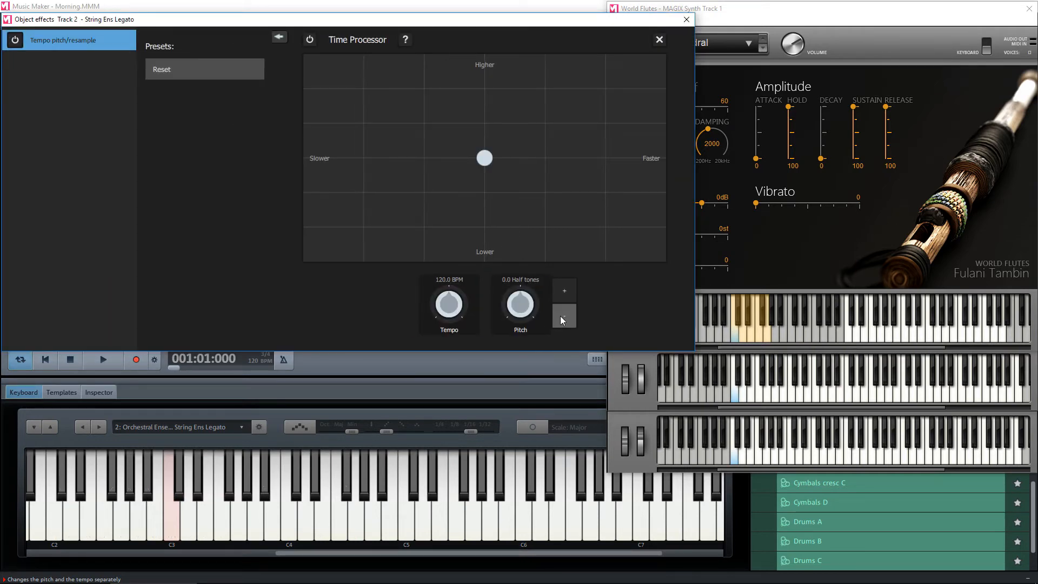
{"action": "left_click", "coordinate": [562, 316]}
{"action": "left_click", "coordinate": [562, 316]}
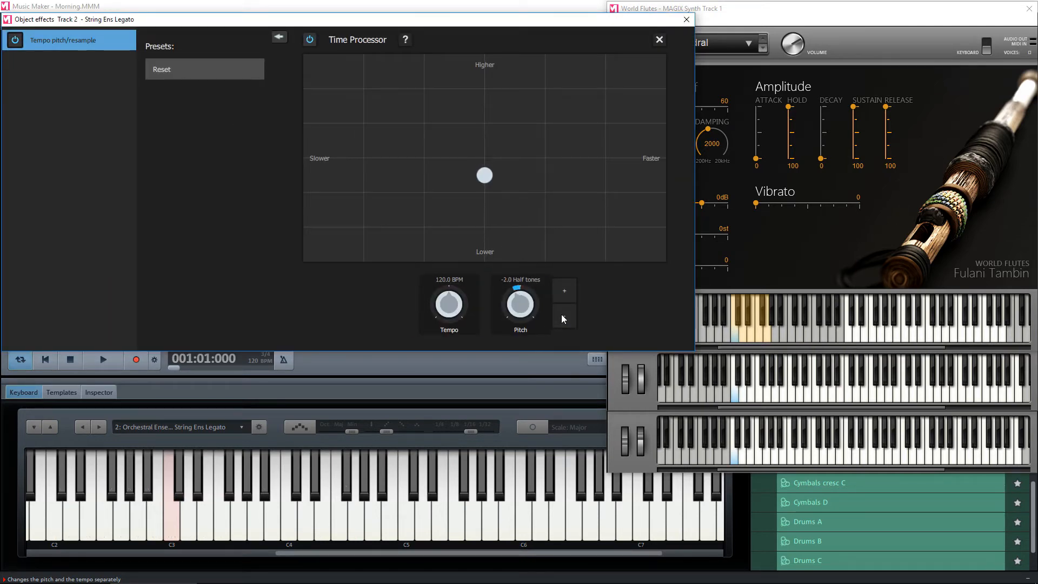
{"action": "left_click", "coordinate": [686, 22]}
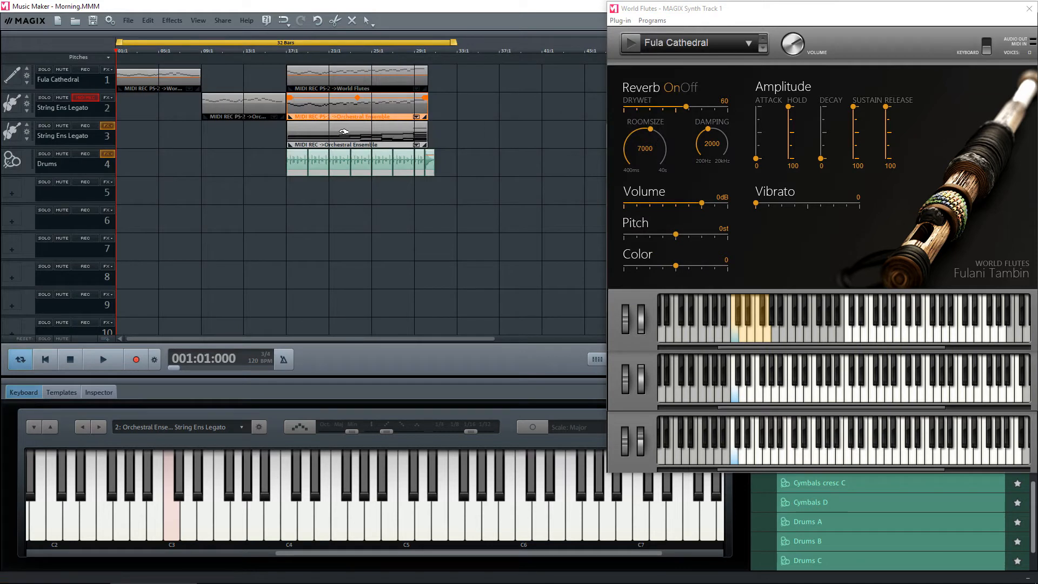
Transpose the Orchestral Ensemble clip on track 3 to -2 half tones
{"action": "left_click", "coordinate": [343, 131]}
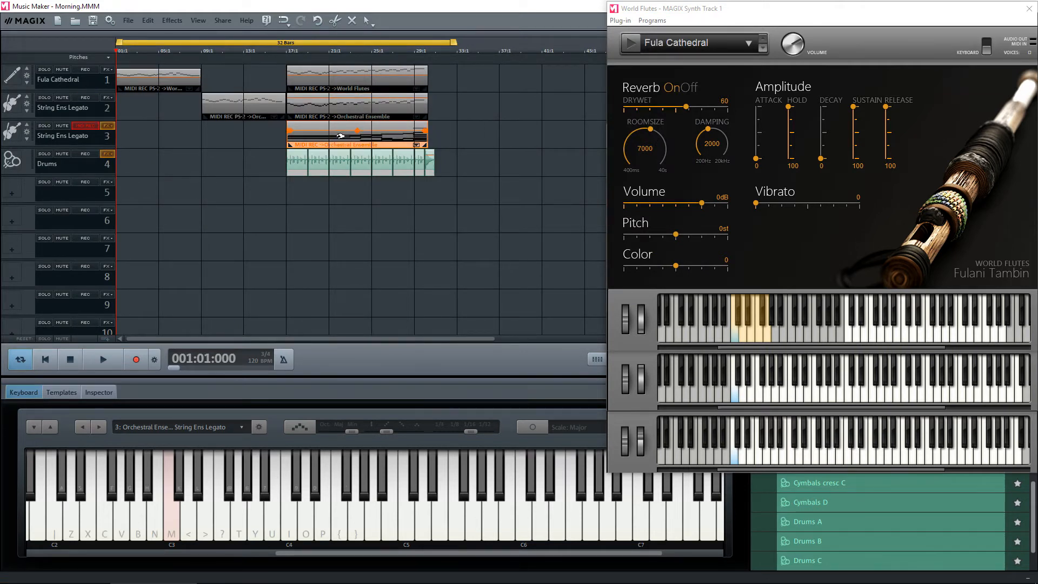
{"action": "right_click", "coordinate": [345, 143]}
{"action": "left_click", "coordinate": [379, 150]}
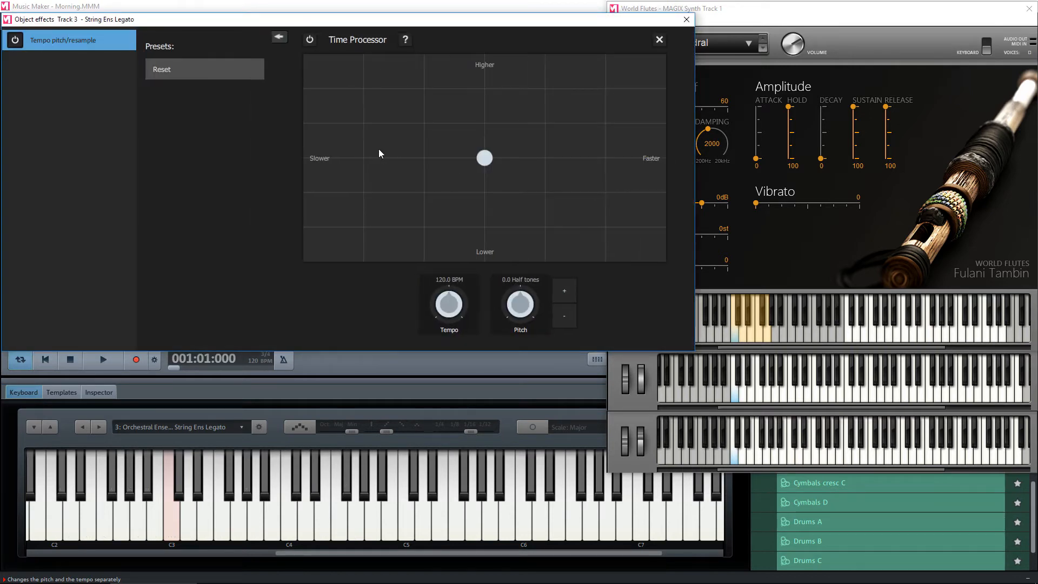
{"action": "double_click", "coordinate": [564, 317]}
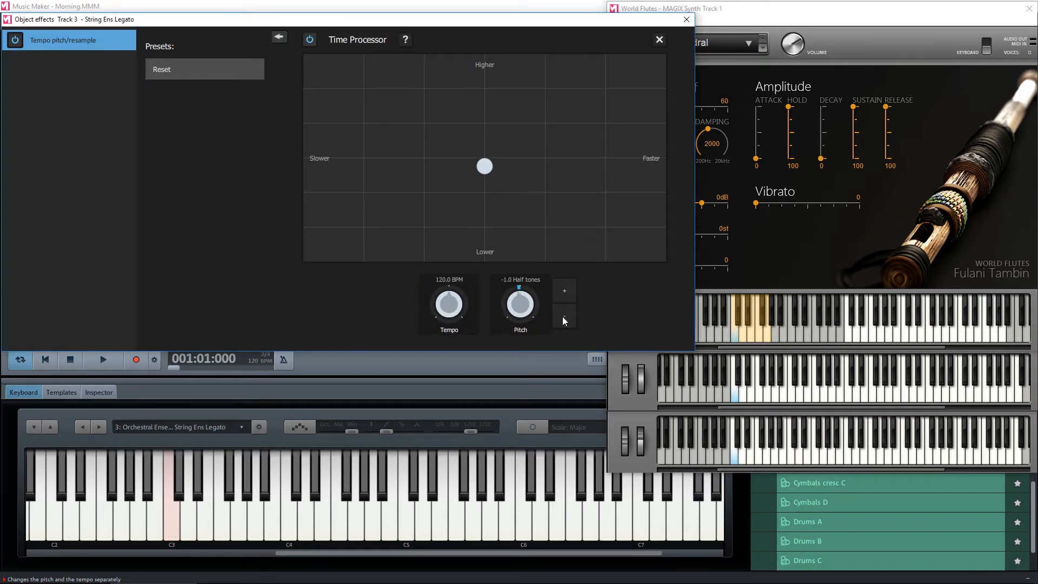
{"action": "left_click", "coordinate": [687, 19]}
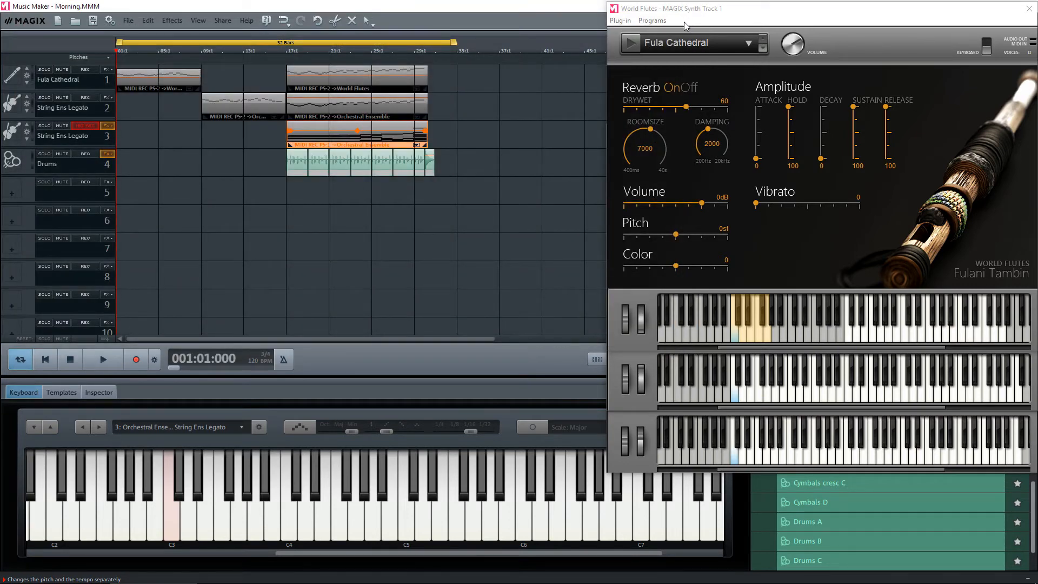
Deselect the track 3 clip and play the transposed arrangement from the beginning
{"action": "left_click", "coordinate": [514, 252]}
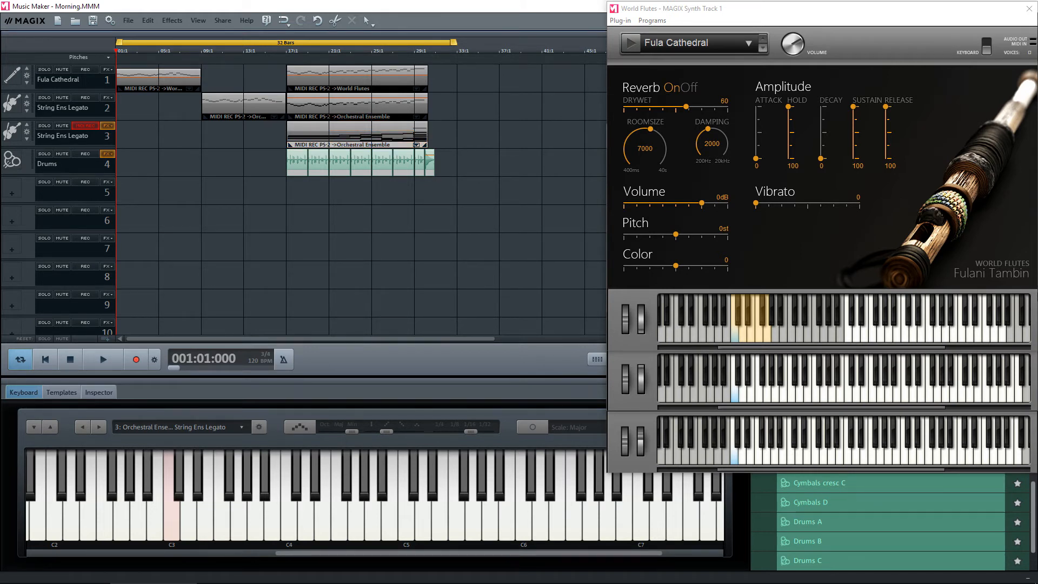
{"action": "key", "text": "space"}
Set the transposition of the first World Flutes clip on track 1, starting at bar 1, back to 0.0 half tones
{"action": "left_click", "coordinate": [169, 85]}
{"action": "right_click", "coordinate": [174, 90]}
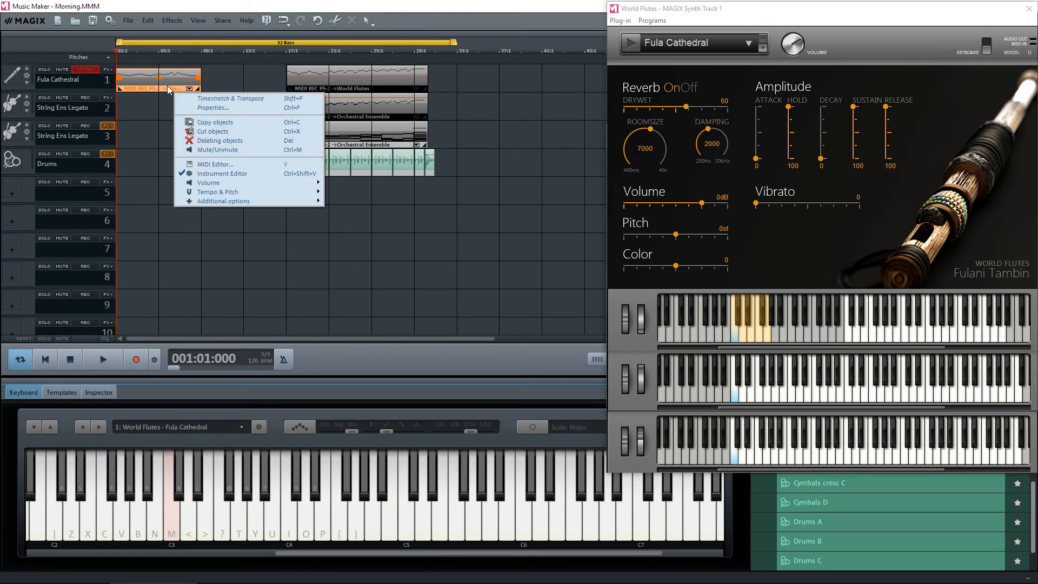
{"action": "left_click", "coordinate": [219, 100]}
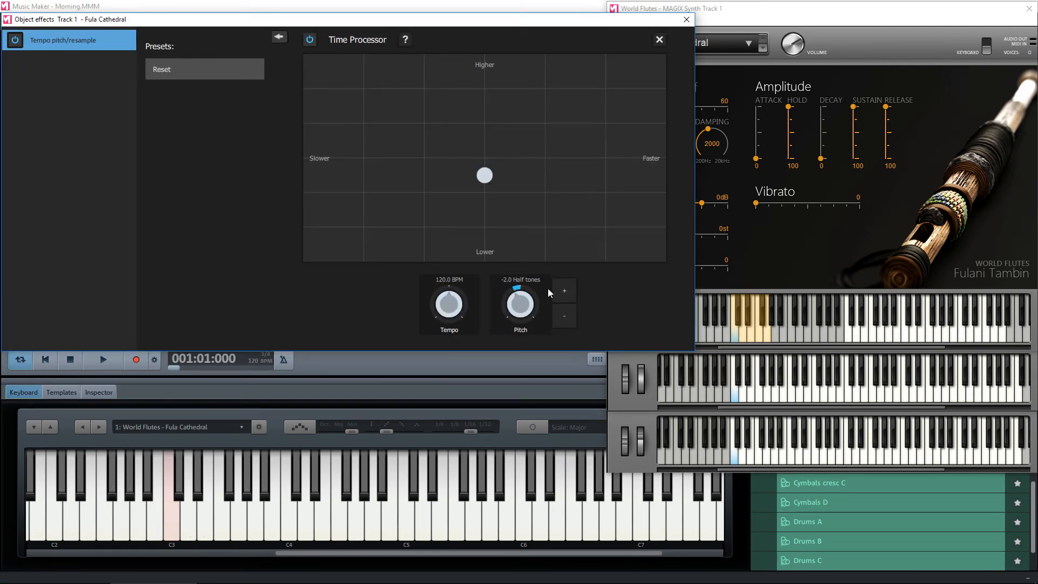
{"action": "left_click", "coordinate": [565, 291]}
{"action": "left_click", "coordinate": [565, 291]}
{"action": "left_click", "coordinate": [686, 20]}
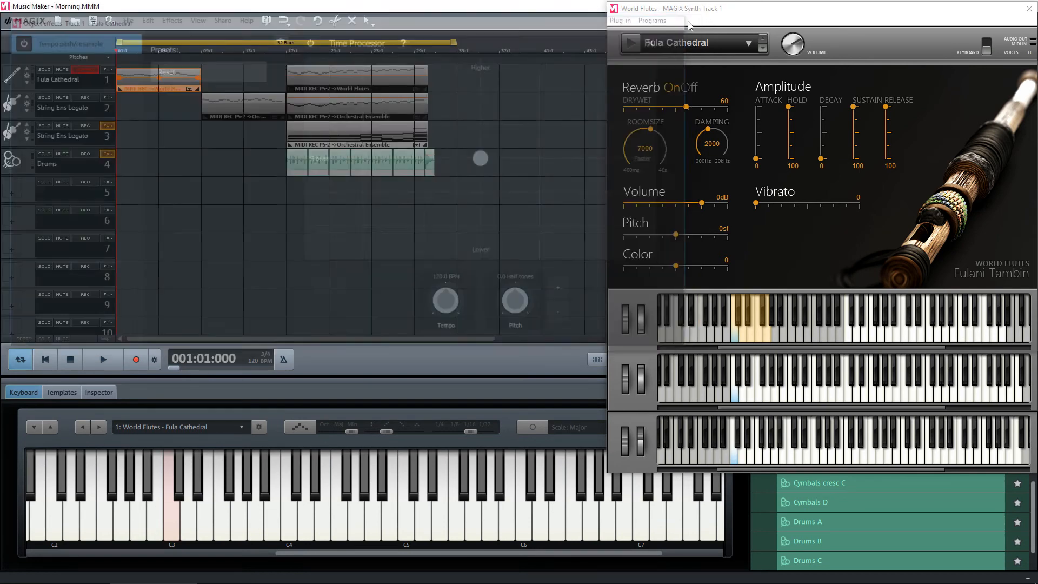
Set the transposition of the second World Flutes clip on track 1, starting at bar 17, back to 0.0 half tones
{"action": "left_click", "coordinate": [328, 86]}
{"action": "right_click", "coordinate": [327, 84]}
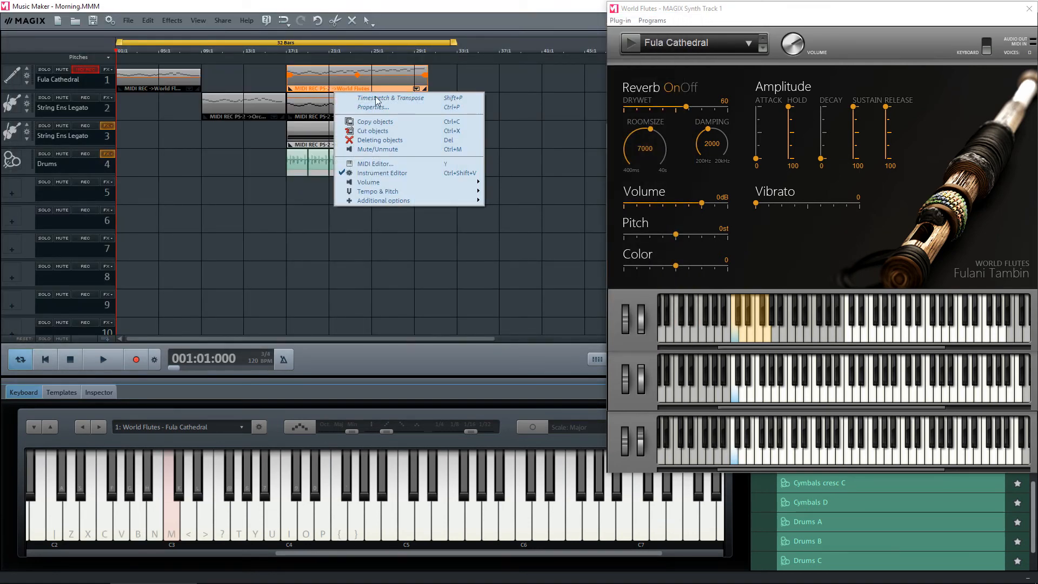
{"action": "left_click", "coordinate": [375, 97]}
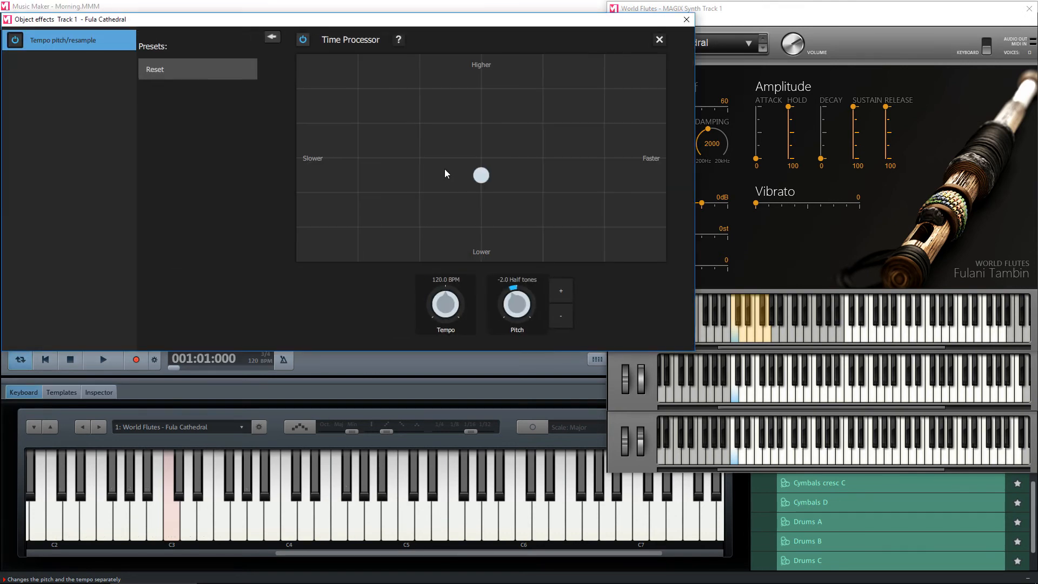
{"action": "left_click", "coordinate": [564, 292]}
{"action": "left_click", "coordinate": [565, 291]}
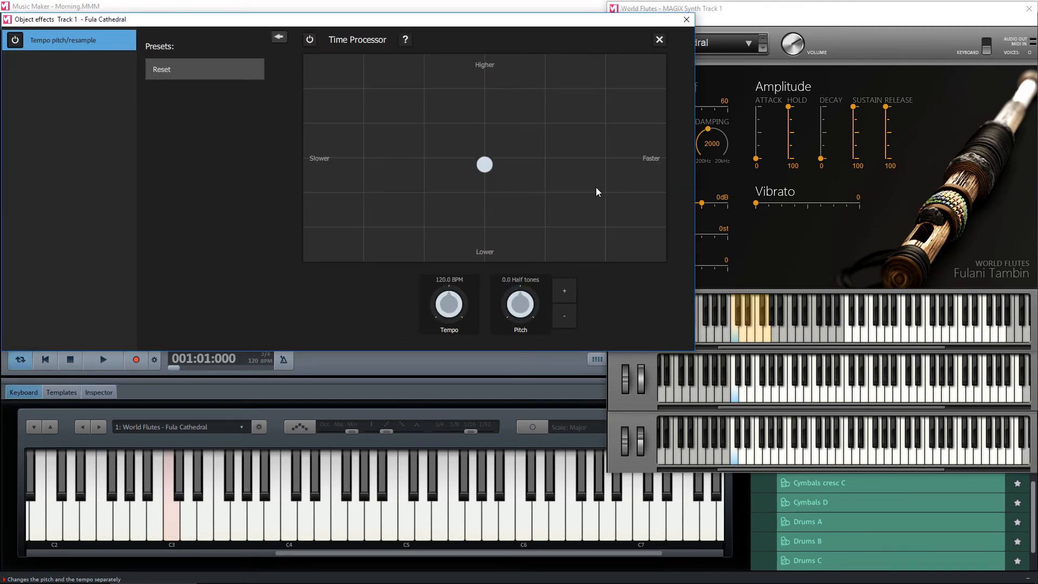
{"action": "left_click", "coordinate": [686, 20]}
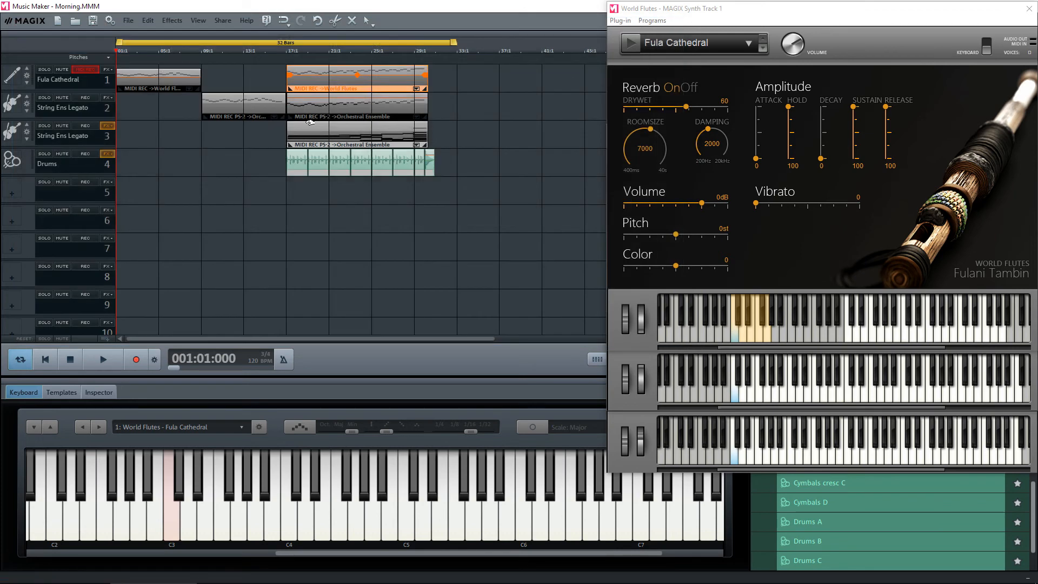
Set the transposition of the first Orchestral Ensemble clip on track 2, starting at bar 9, back to 0.0 half tones
{"action": "left_click", "coordinate": [242, 107]}
{"action": "right_click", "coordinate": [246, 116]}
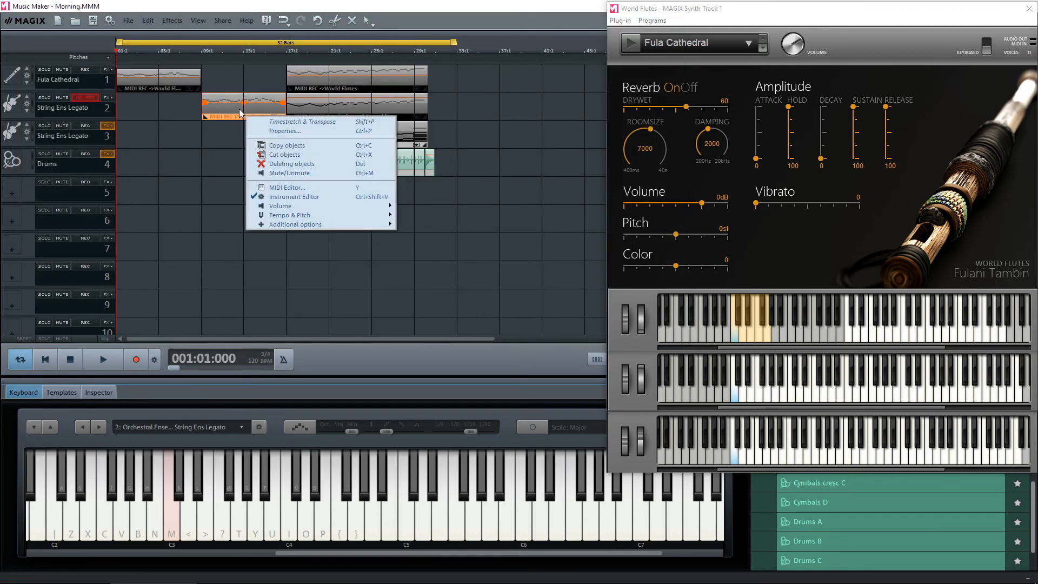
{"action": "left_click", "coordinate": [284, 121]}
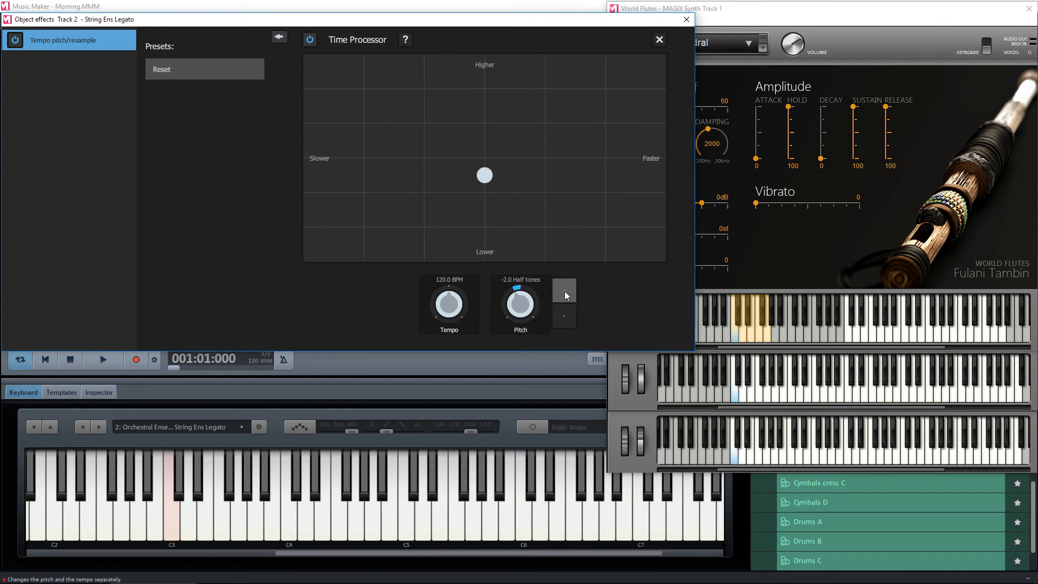
{"action": "left_click", "coordinate": [565, 290]}
{"action": "left_click", "coordinate": [564, 291]}
{"action": "left_click", "coordinate": [687, 20]}
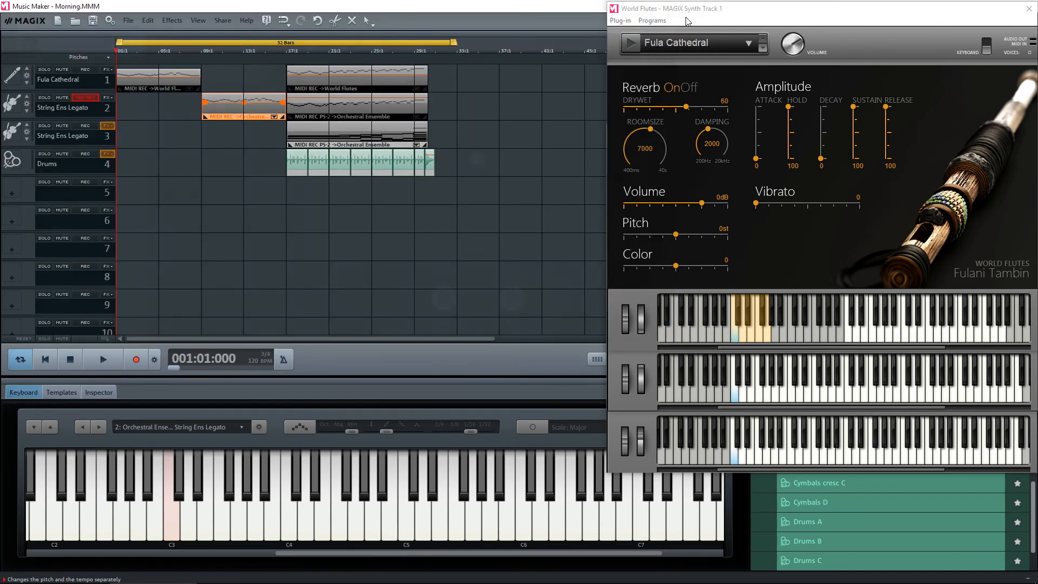
Set the transposition of the second Orchestral Ensemble clip on track 2, starting at bar 17, back to 0.0 half tones
{"action": "right_click", "coordinate": [342, 111]}
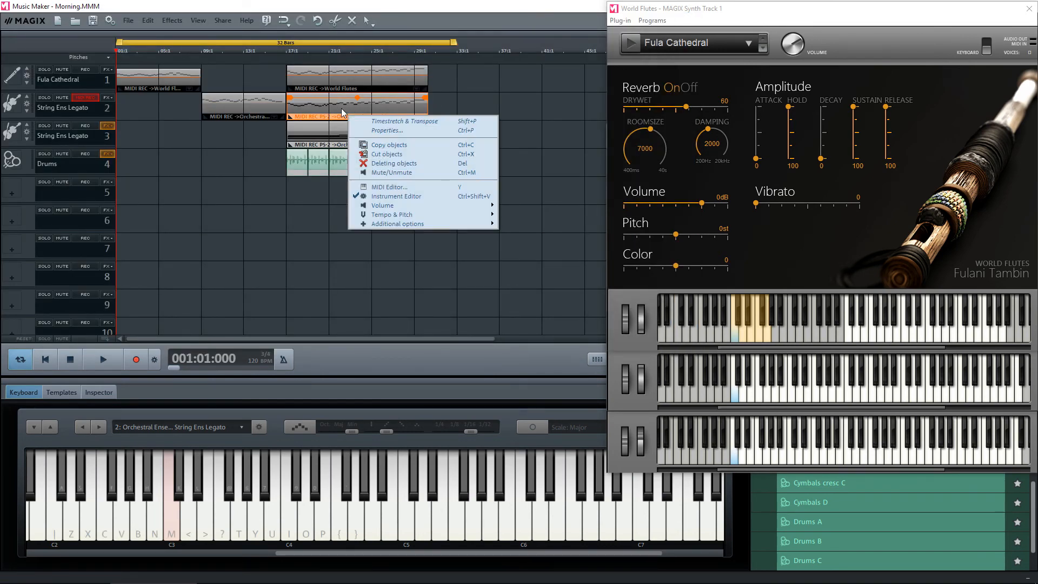
{"action": "left_click", "coordinate": [385, 122]}
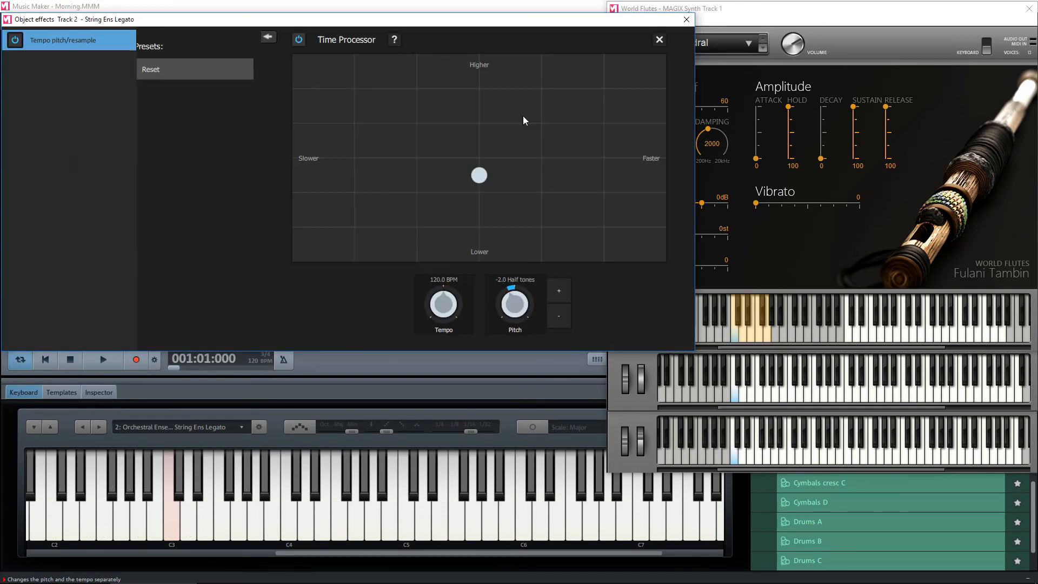
{"action": "left_click", "coordinate": [564, 292]}
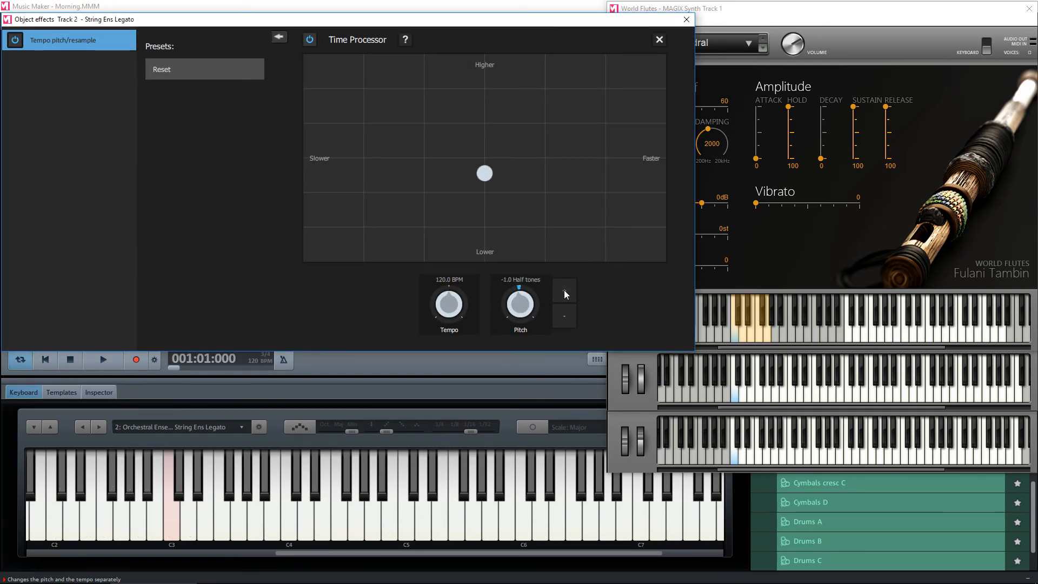
{"action": "left_click", "coordinate": [564, 292]}
{"action": "left_click", "coordinate": [687, 20]}
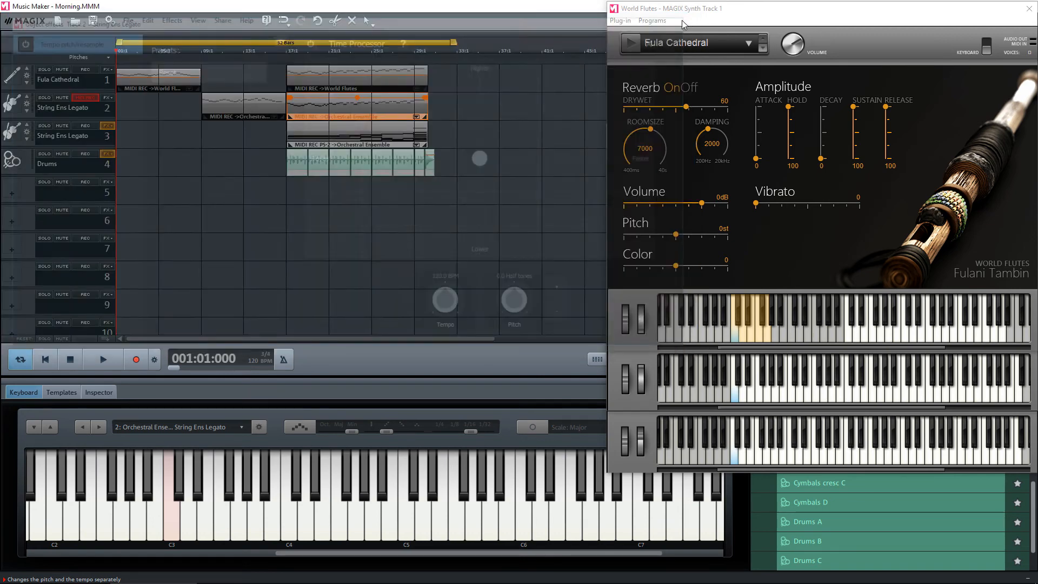
Set the transposition of the Orchestral Ensemble clip on track 3 back to 0.0 half tones
{"action": "right_click", "coordinate": [346, 131]}
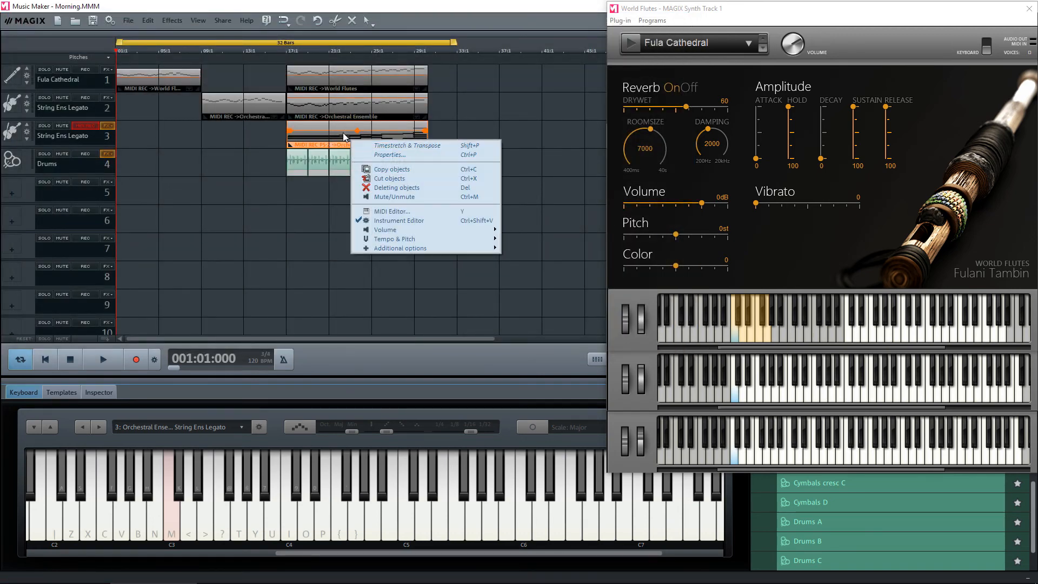
{"action": "left_click", "coordinate": [382, 144]}
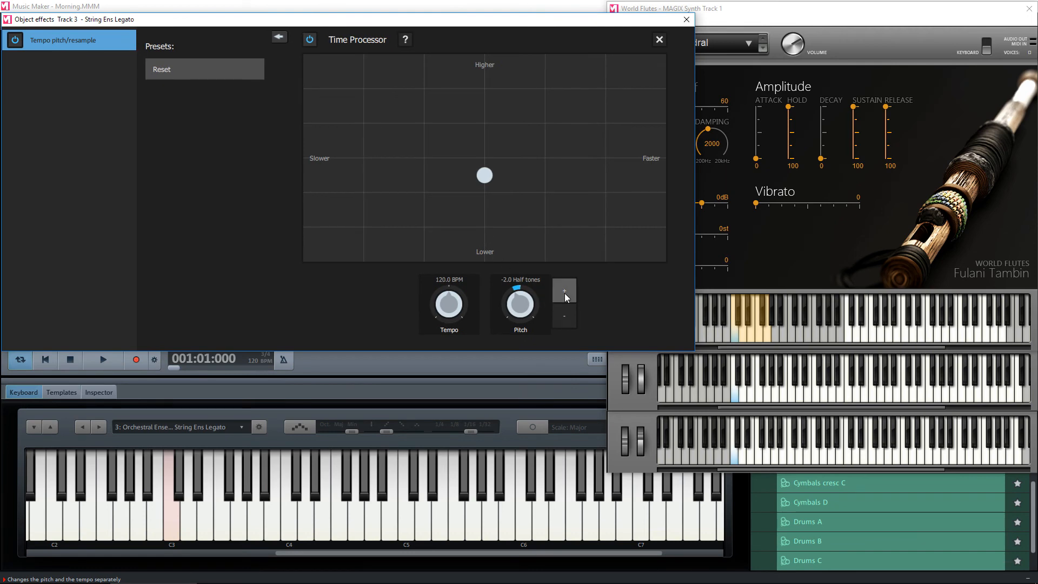
{"action": "left_click", "coordinate": [565, 292]}
{"action": "left_click", "coordinate": [564, 292]}
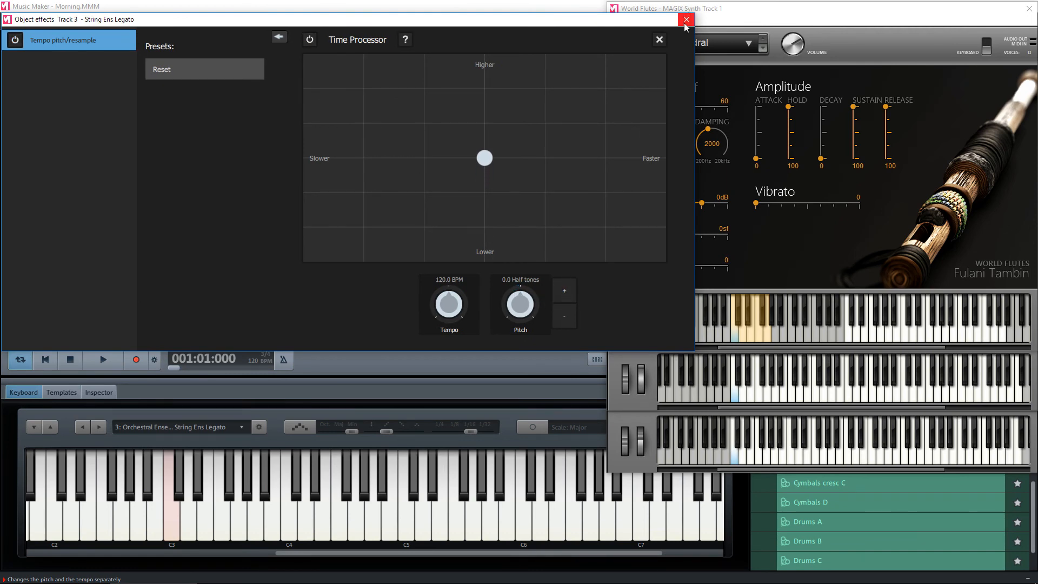
{"action": "left_click", "coordinate": [685, 20]}
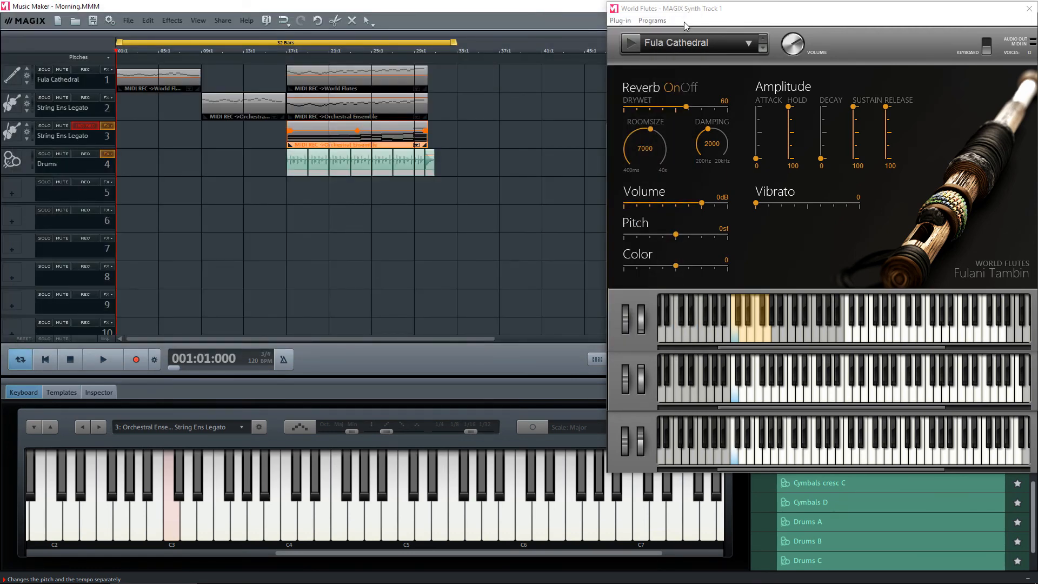
Deselect the track 3 clip and play the arrangement in its original key from the beginning
{"action": "left_click", "coordinate": [509, 276]}
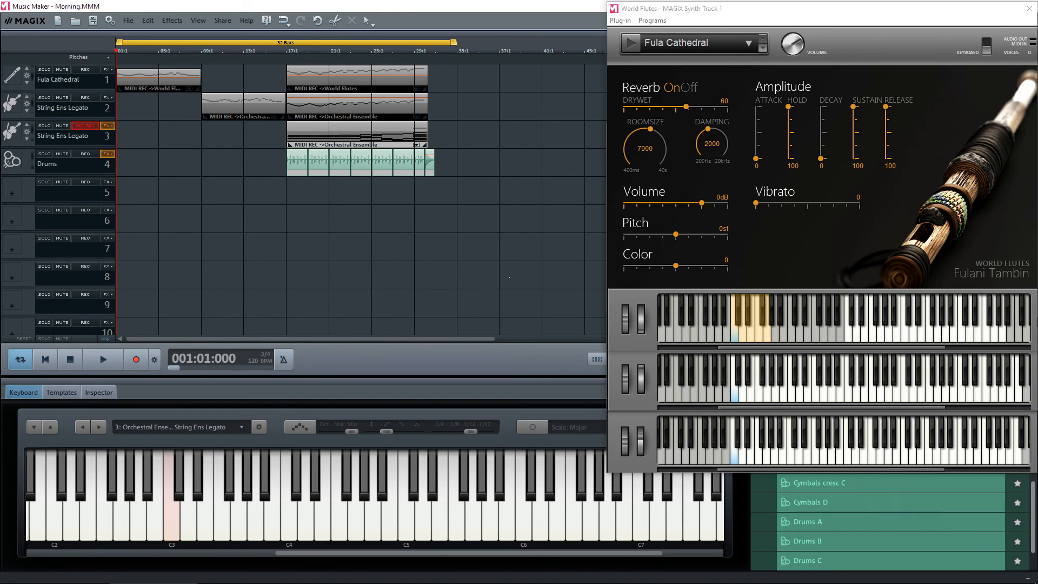
{"action": "key", "text": "space"}
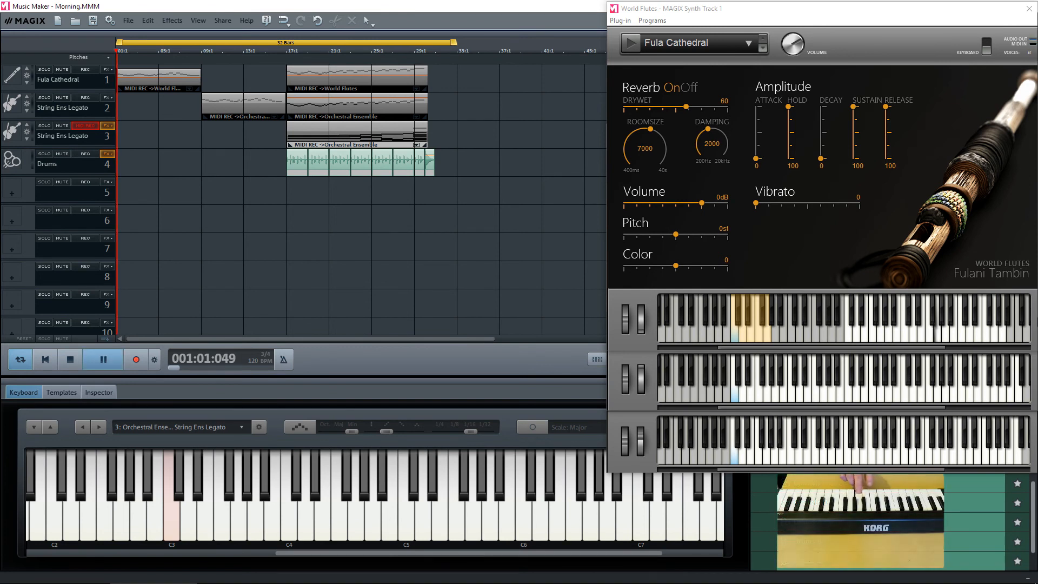